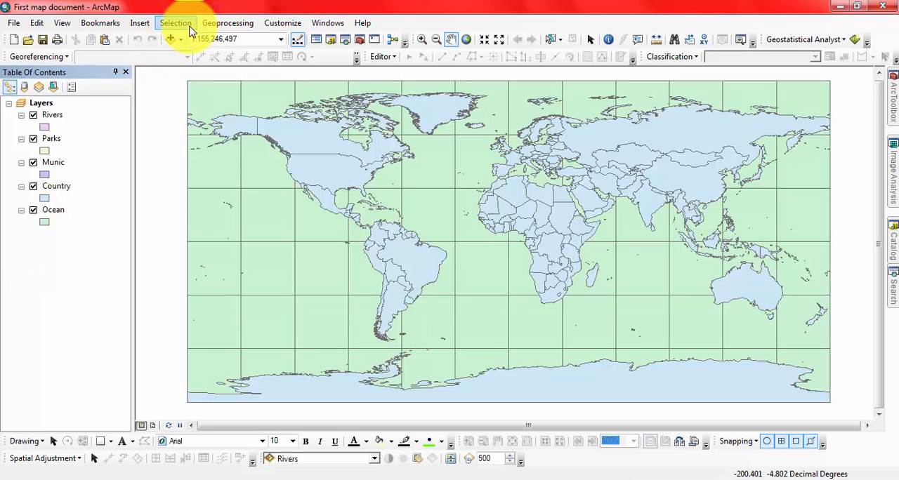
click(34, 24)
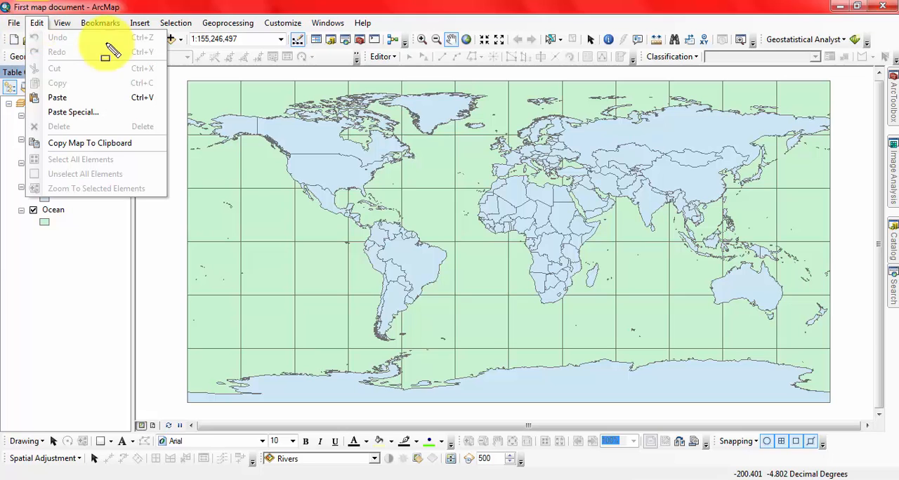
mouse_move(25, 30)
mouse_down()
mouse_move(157, 160)
mouse_move(175, 204)
mouse_move(170, 199)
mouse_up()
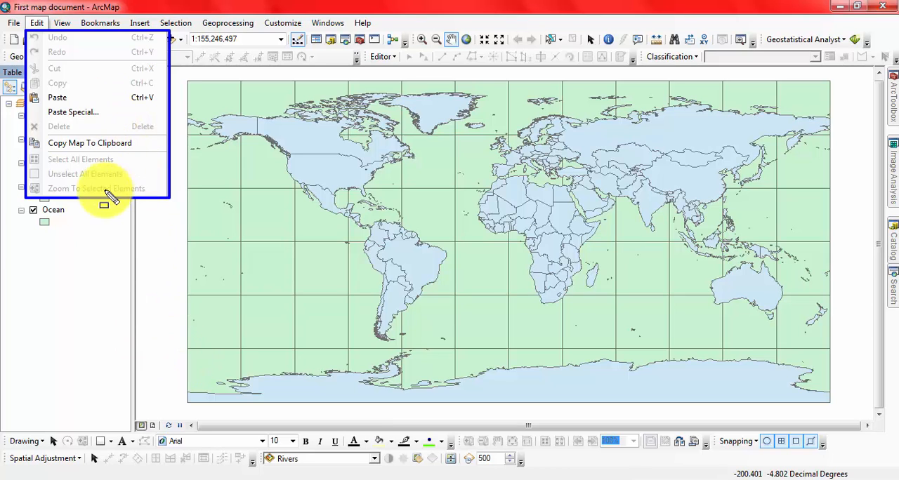
key(Escape)
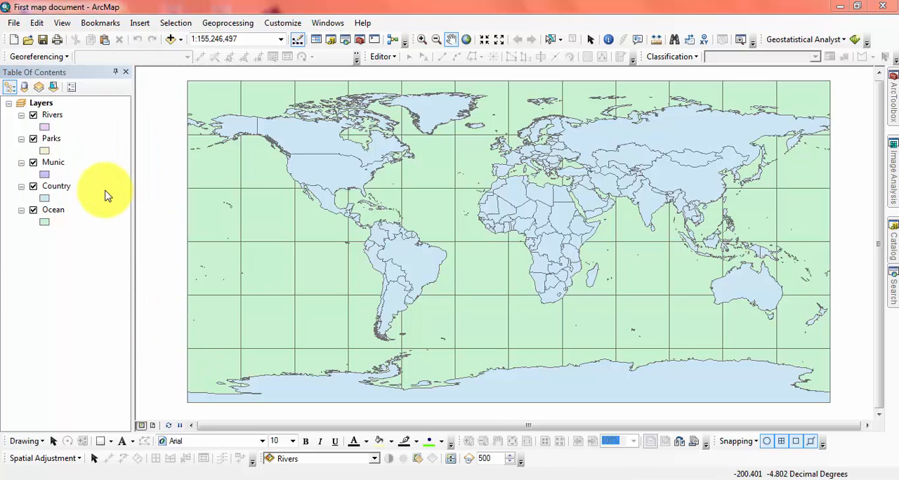
click(37, 23)
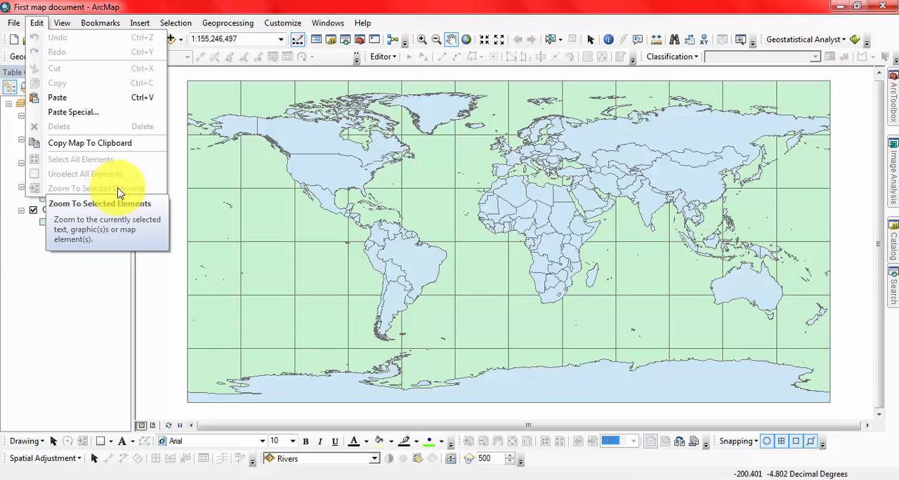
click(133, 10)
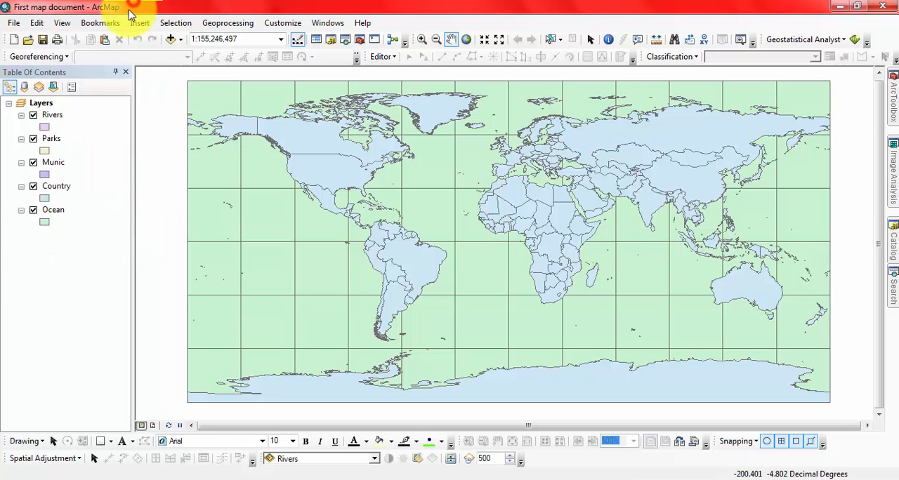
- Switch the map to layout view and set the page to A4 paper size with landscape orientation
click(13, 24)
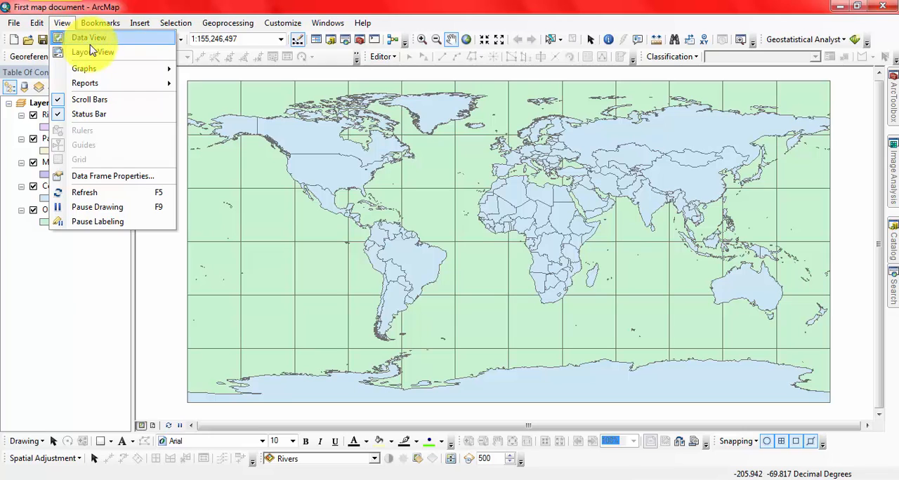
click(90, 49)
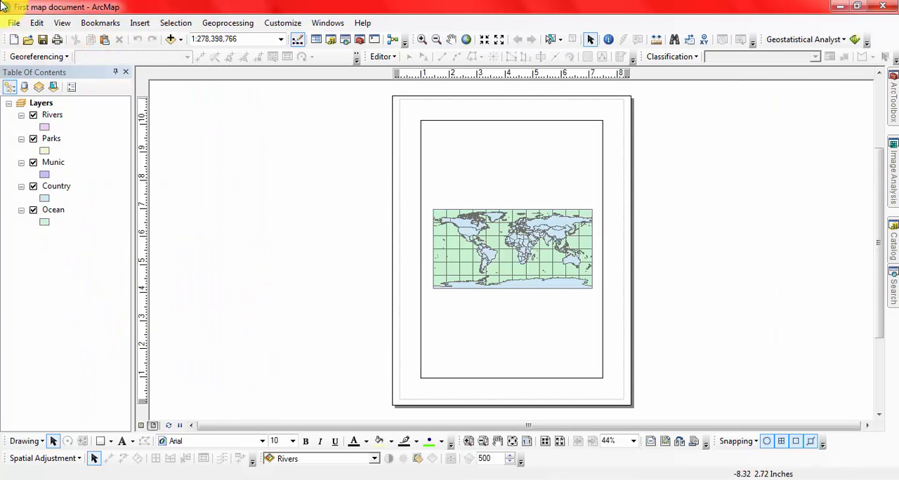
click(13, 23)
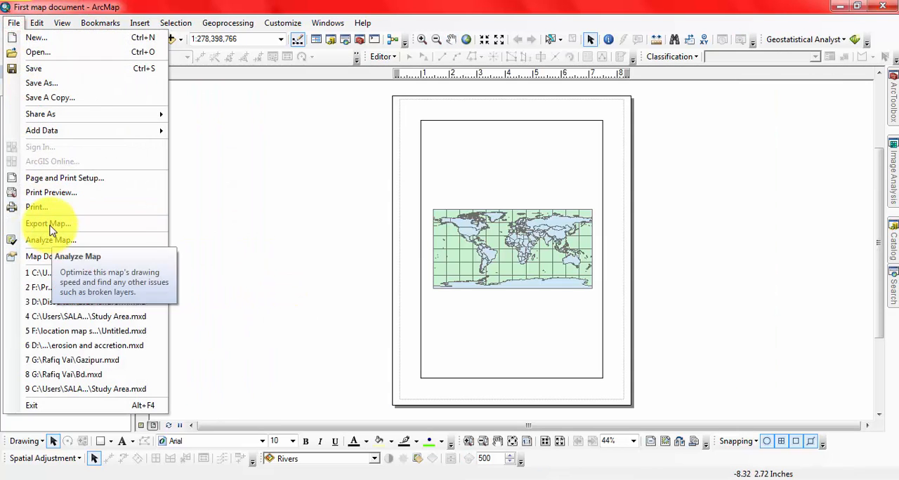
click(49, 184)
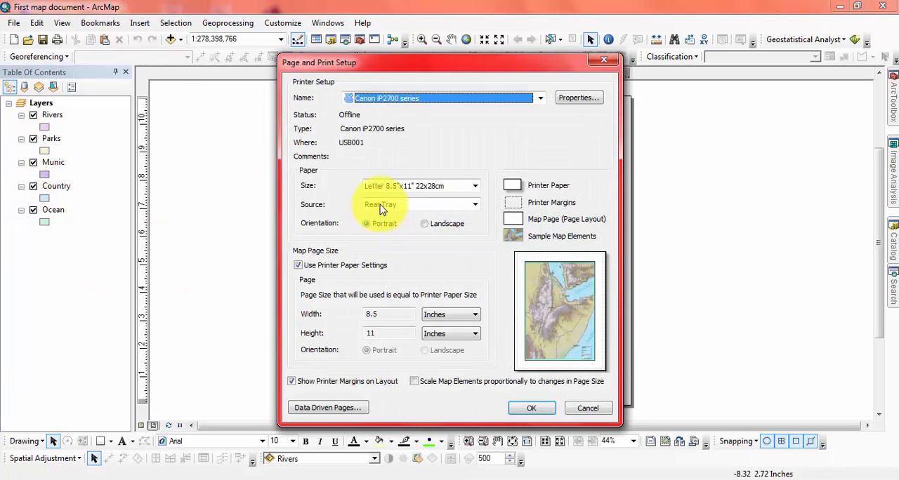
click(476, 187)
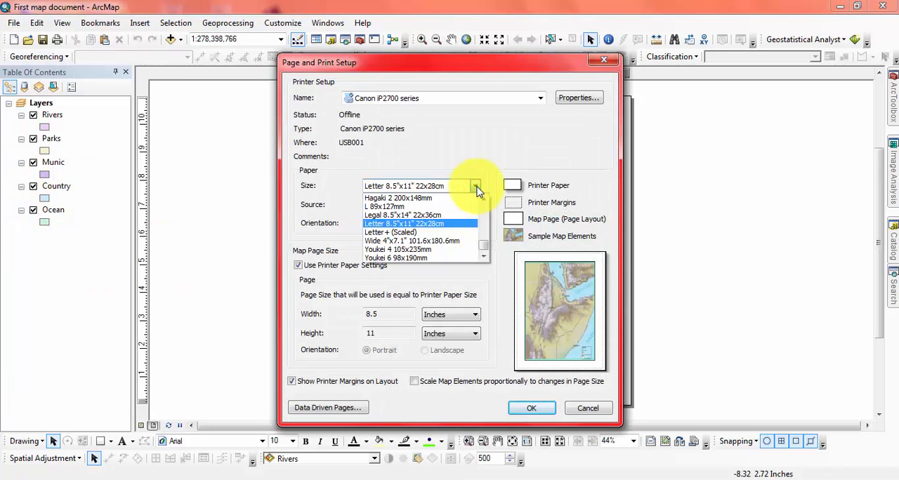
scroll(477, 190, up, 3)
click(396, 224)
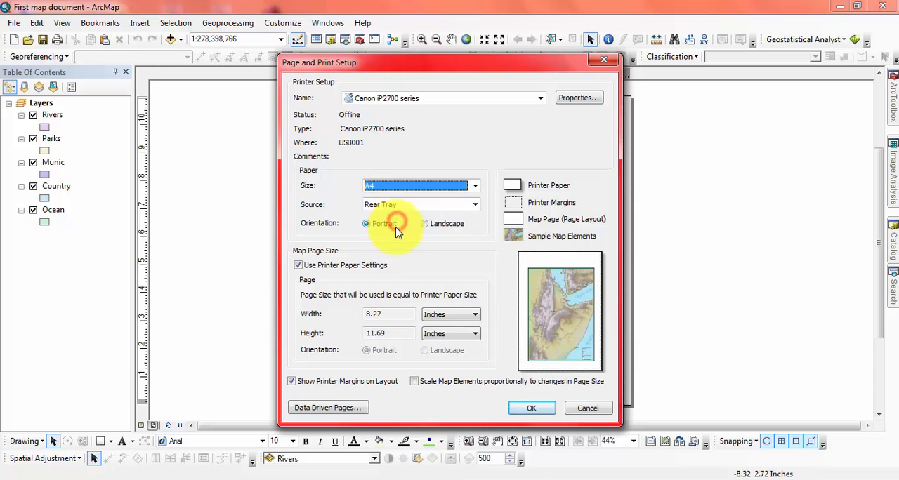
click(456, 224)
click(531, 413)
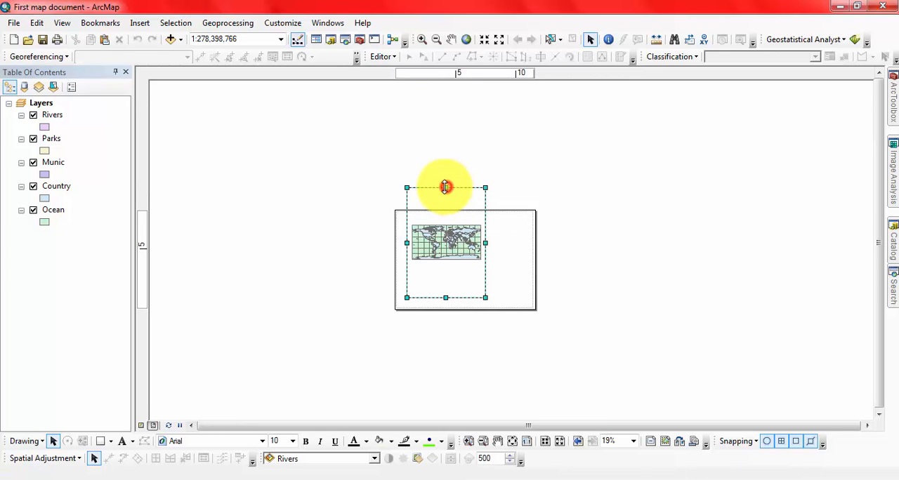
- Resize the data frame to fit within the landscape page and display the world map at full extent inside it
drag(445, 188, 437, 220)
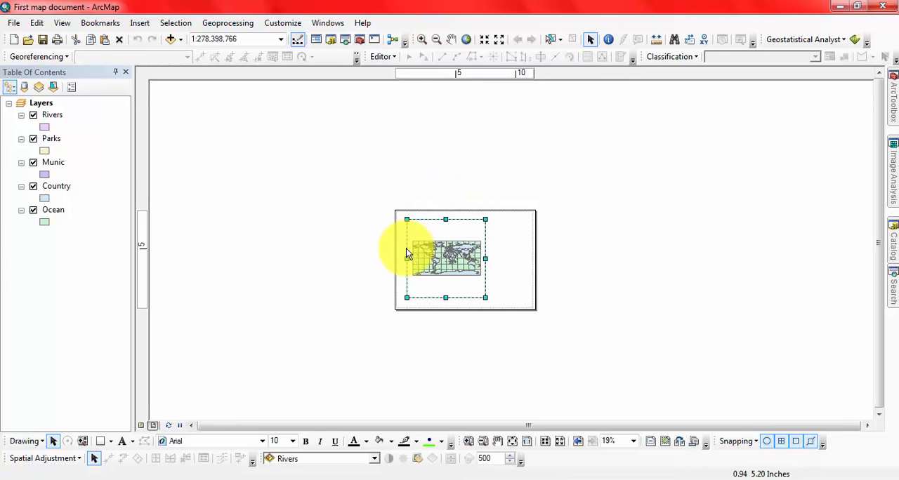
drag(407, 258, 399, 266)
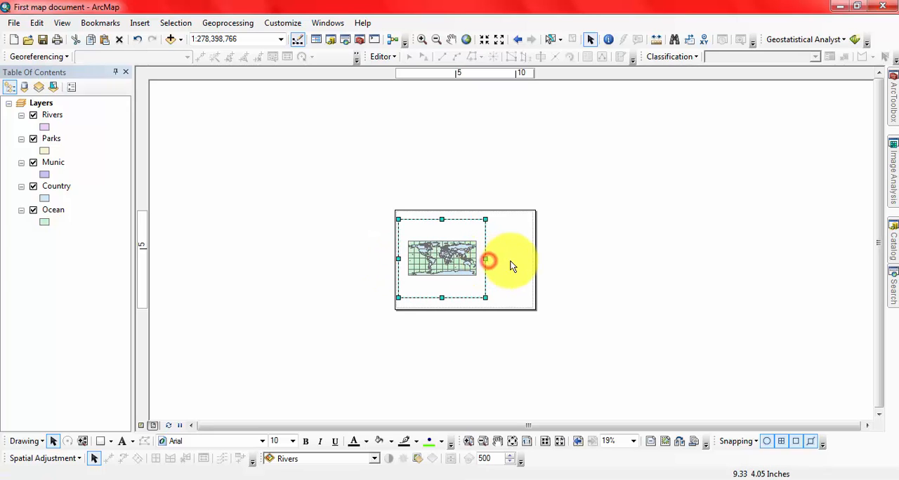
drag(512, 260, 527, 261)
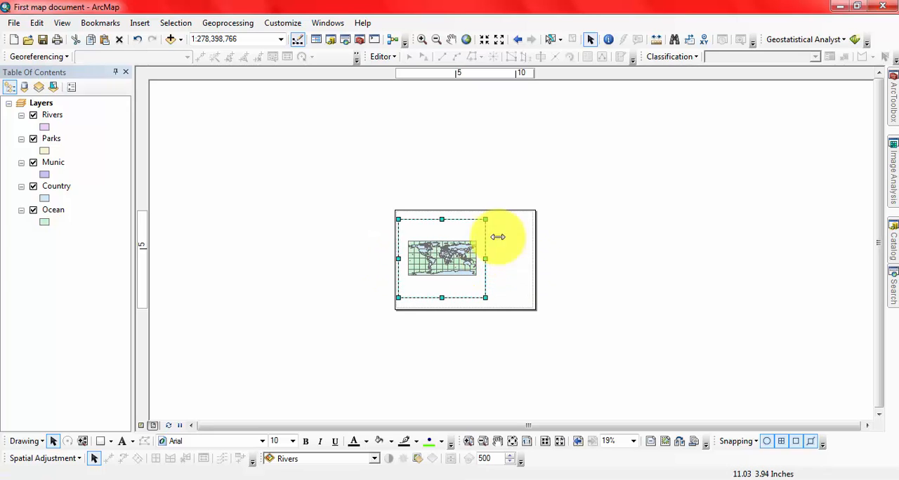
click(468, 40)
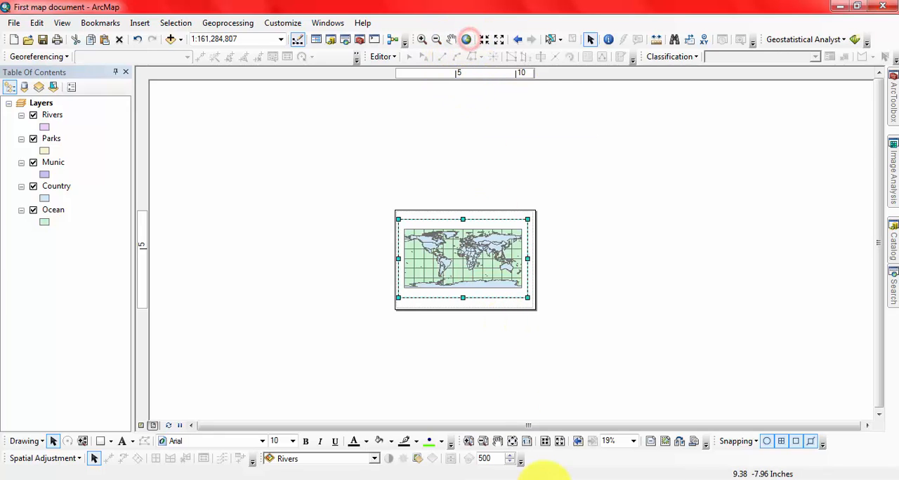
click(511, 443)
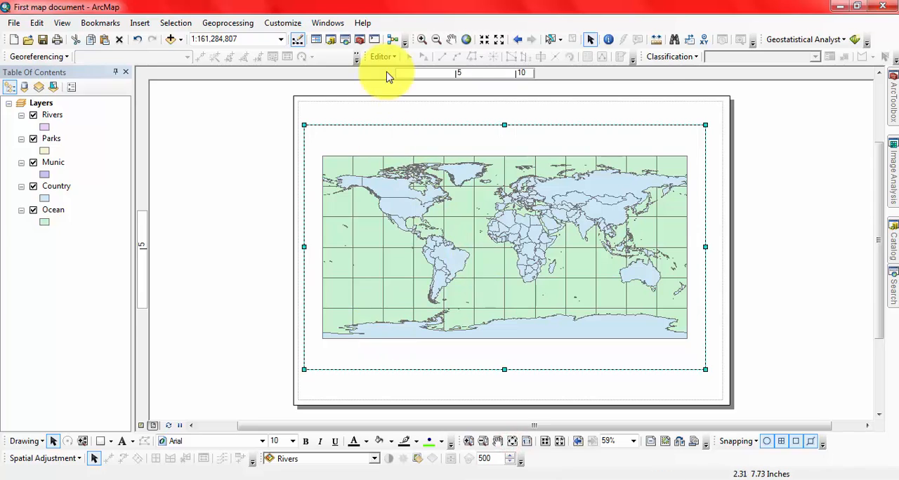
click(245, 205)
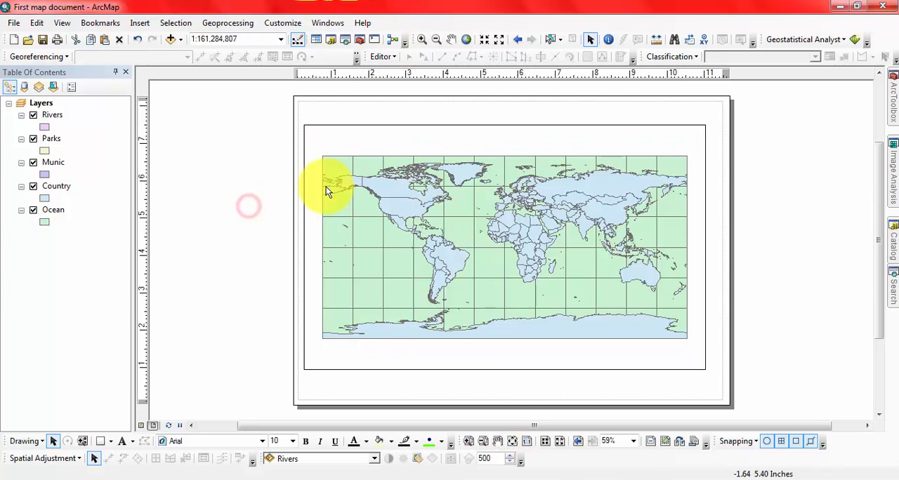
- Undo the last resize of the data frame and redo it
click(62, 23)
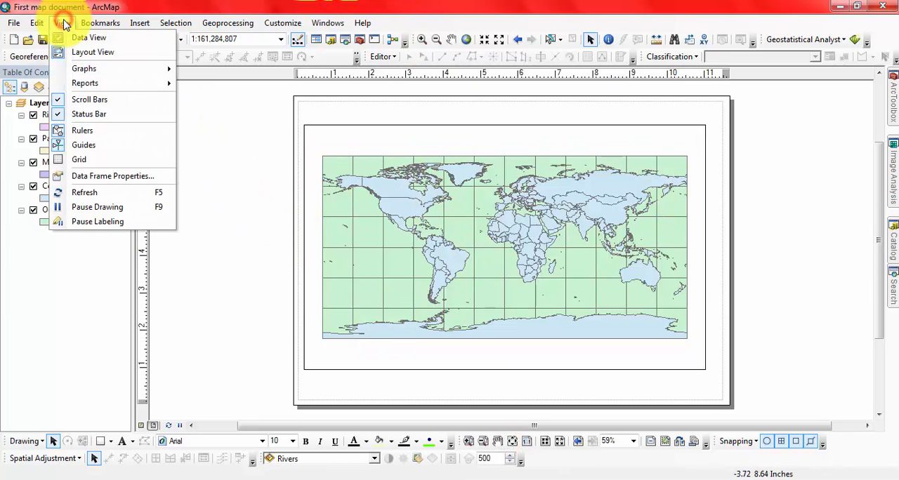
mouse_move(38, 27)
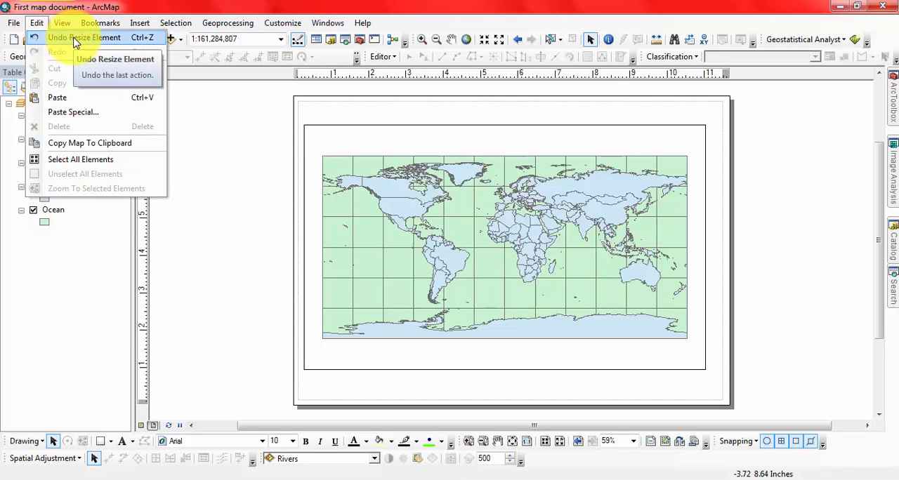
click(76, 38)
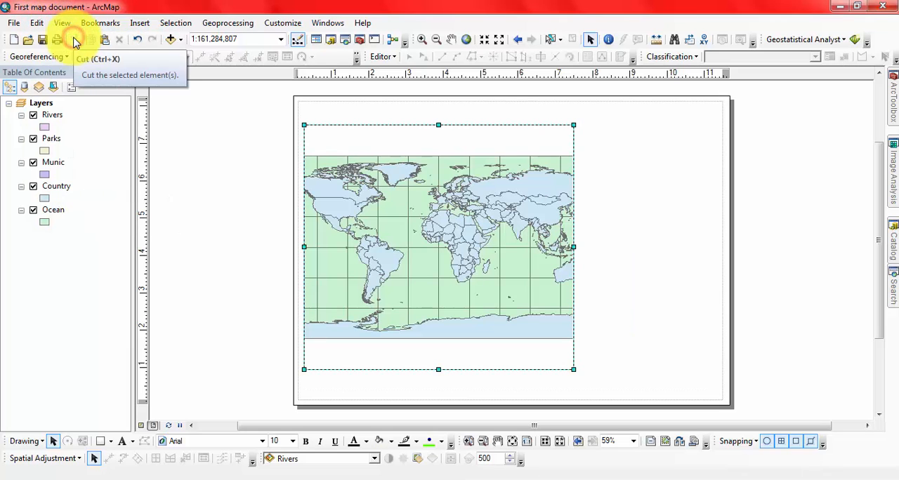
click(61, 24)
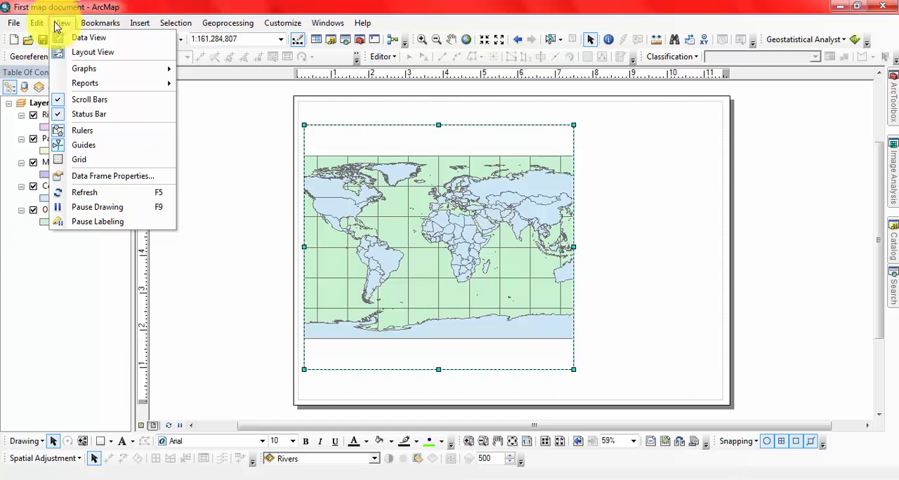
mouse_move(36, 24)
click(62, 53)
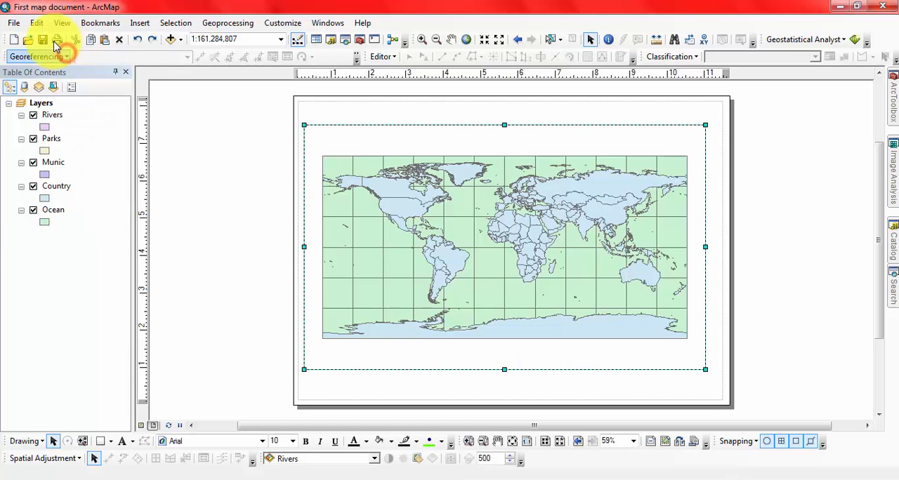
- Delete the world map data frame from the layout and undo the deletion
click(36, 23)
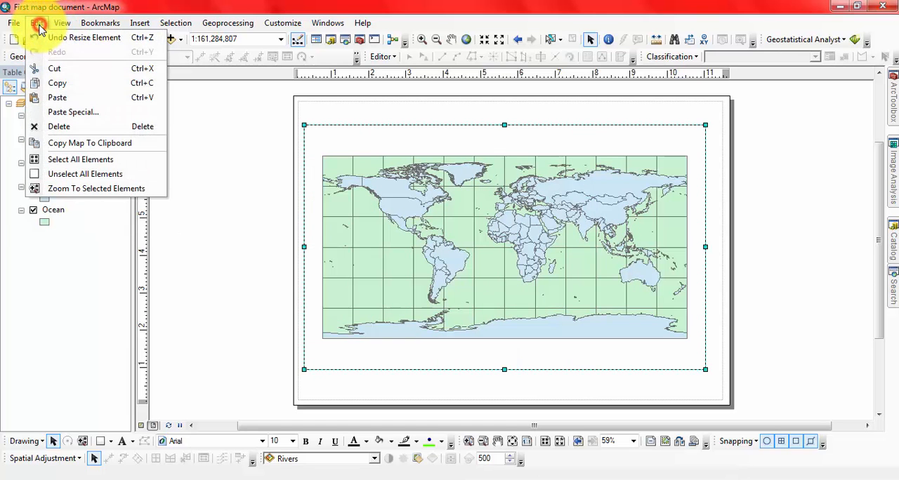
click(78, 83)
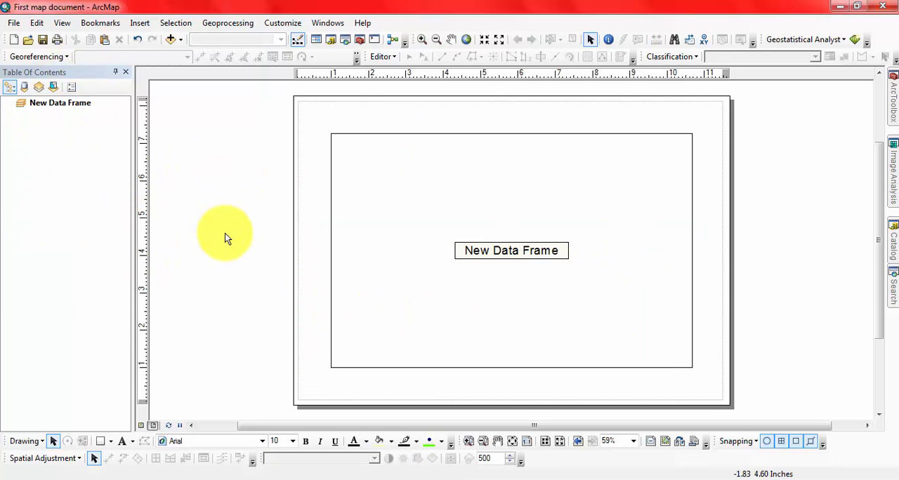
click(62, 23)
mouse_move(39, 26)
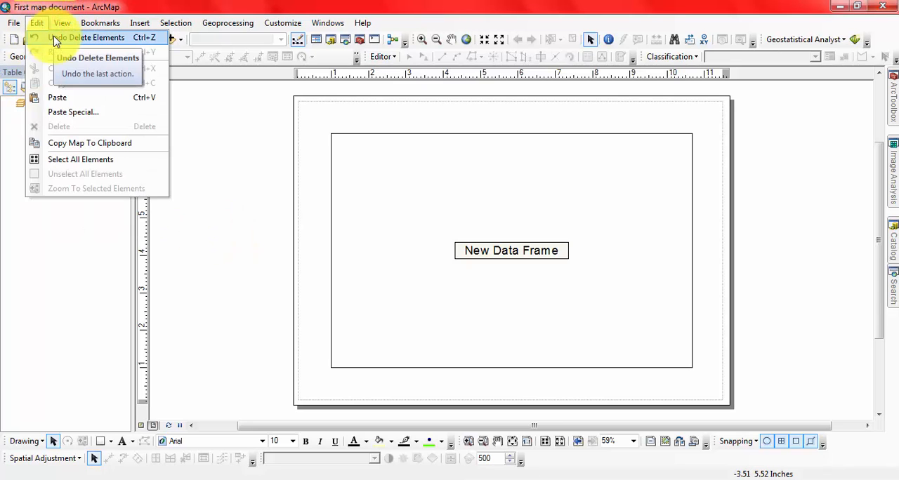
click(56, 38)
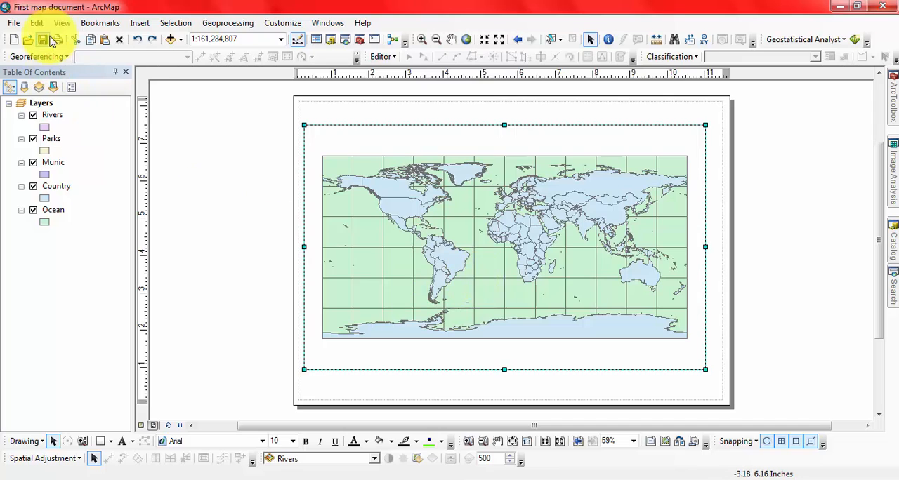
- Copy the whole map to the clipboard and paste it onto the layout page as an element
click(37, 22)
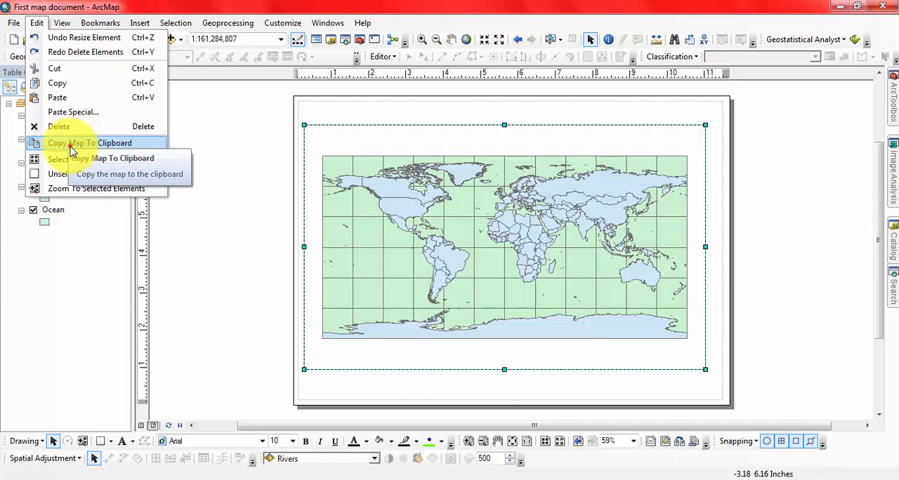
click(72, 150)
click(254, 295)
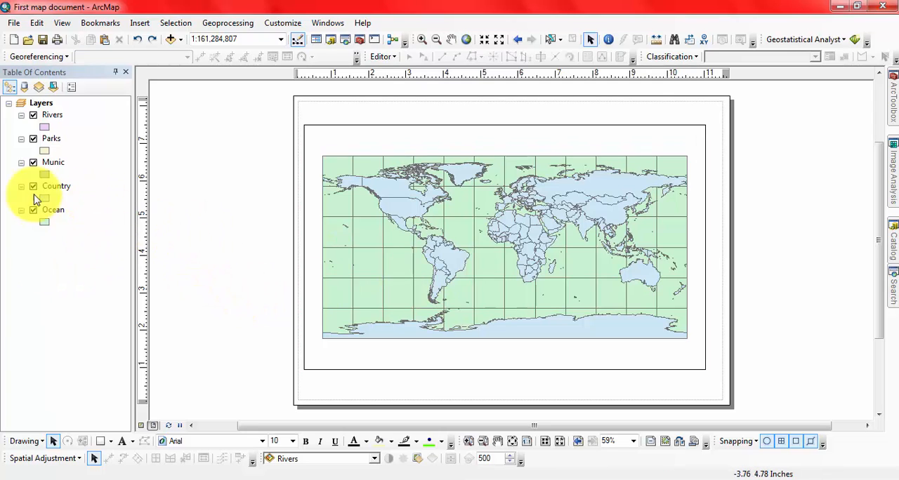
click(44, 237)
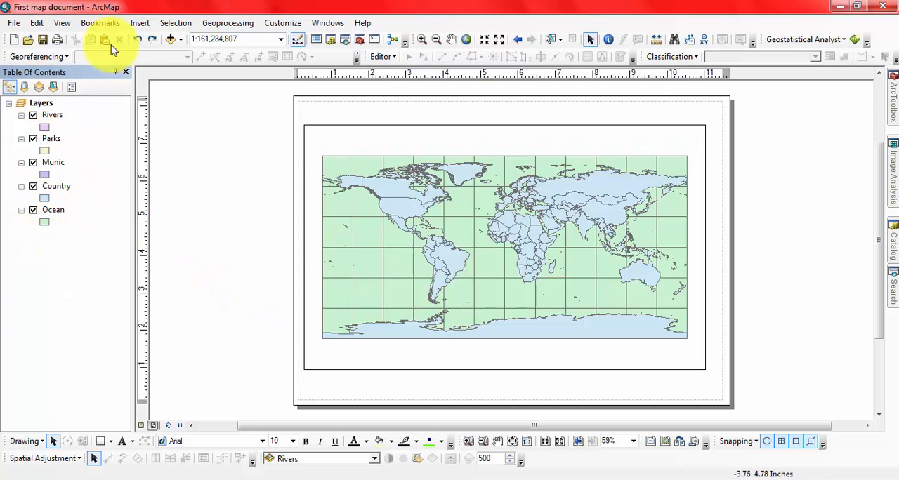
click(37, 23)
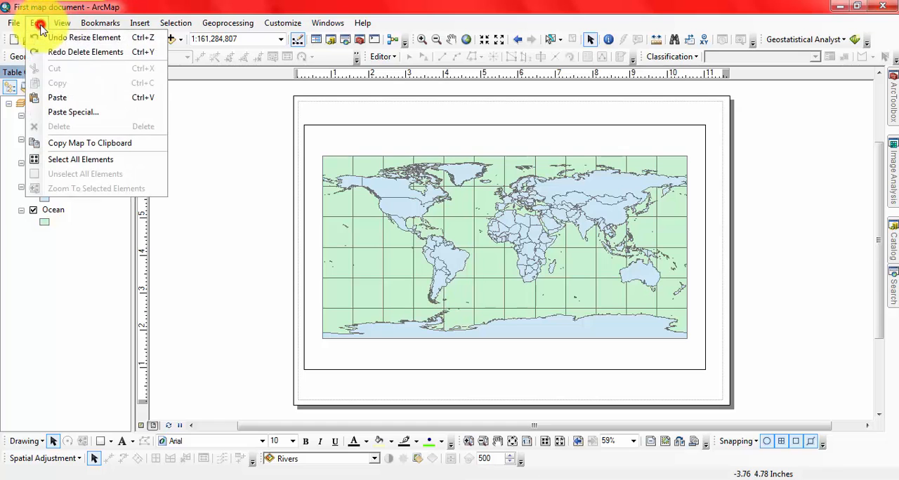
click(58, 98)
- Move the pasted map image over the lower-left corner of the main data frame
drag(499, 247, 275, 176)
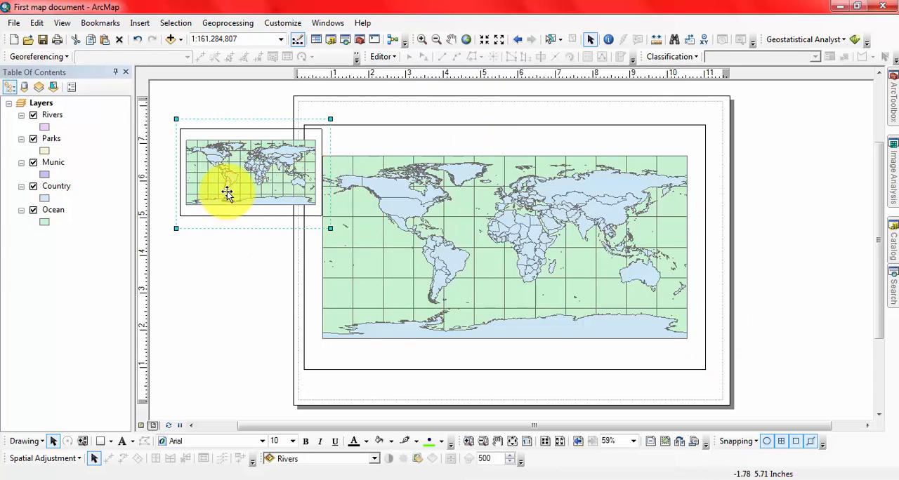
drag(253, 163, 376, 327)
click(245, 231)
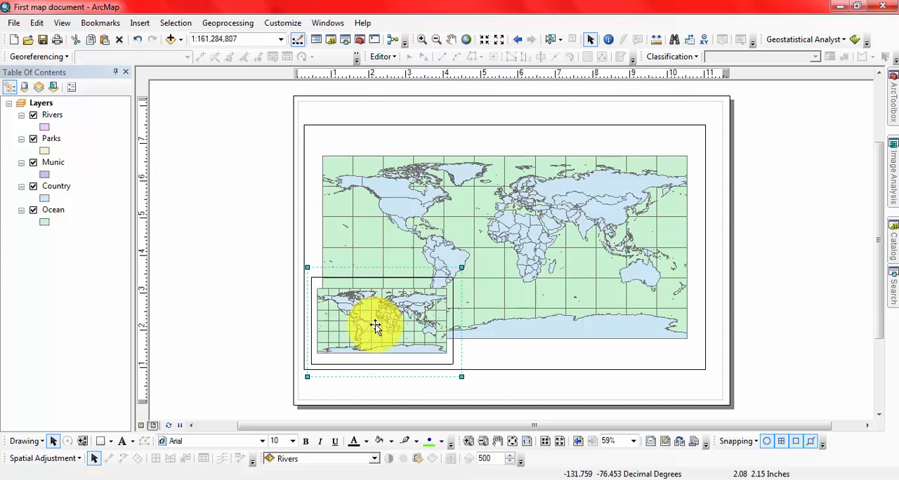
- Select all elements on the layout page and unselect them all again
scroll(375, 327, up, 3)
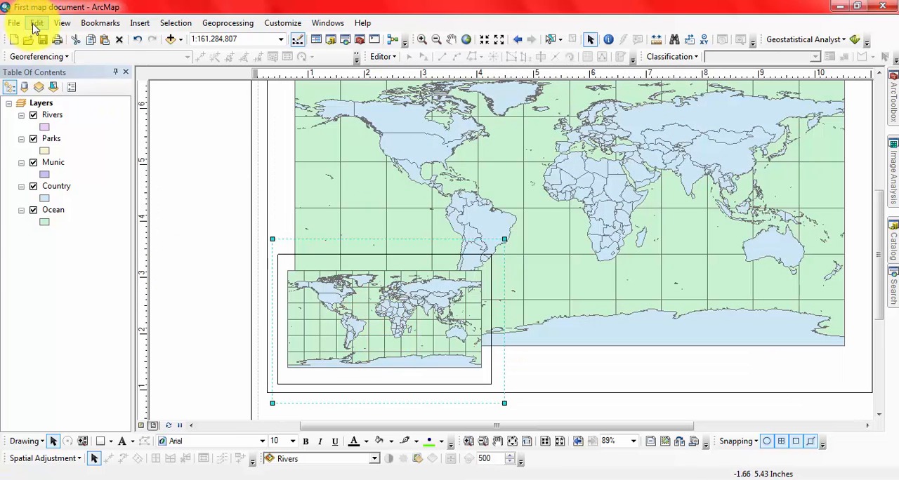
click(37, 24)
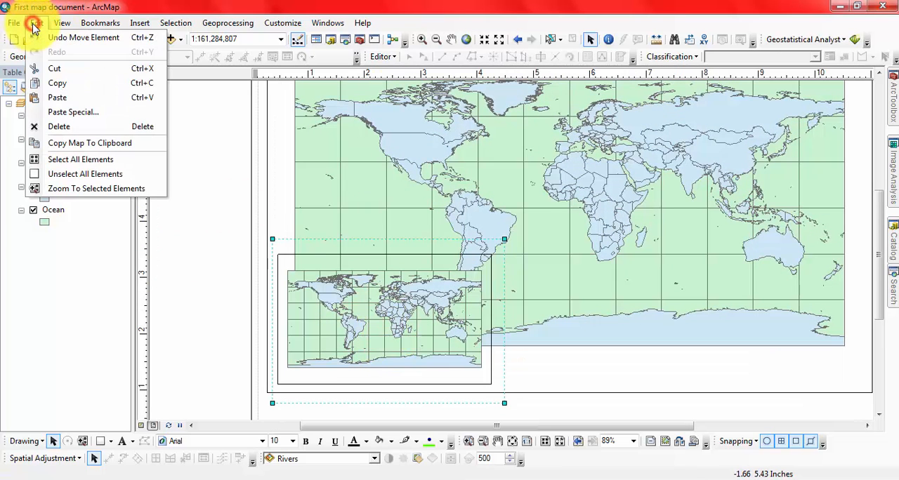
click(80, 160)
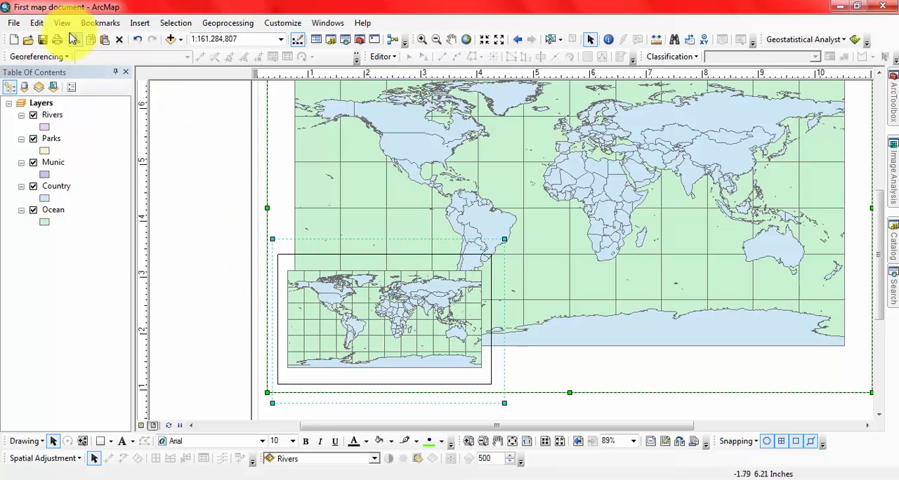
click(36, 23)
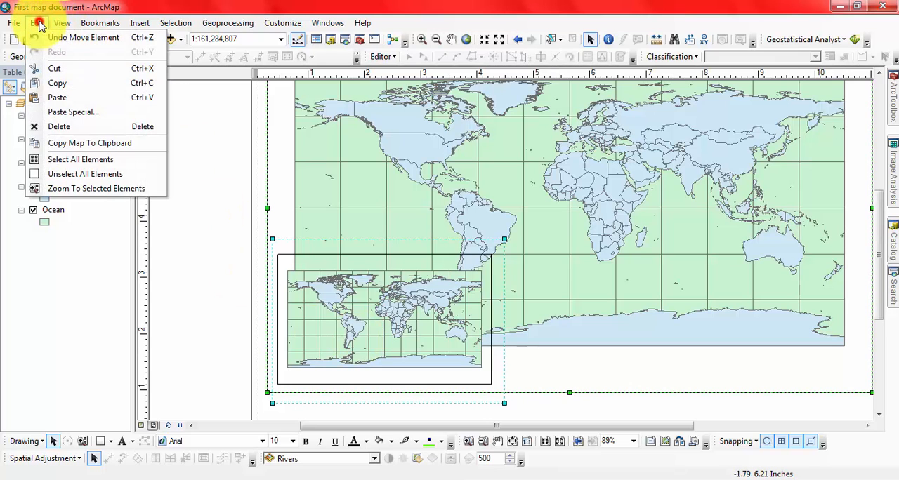
click(73, 176)
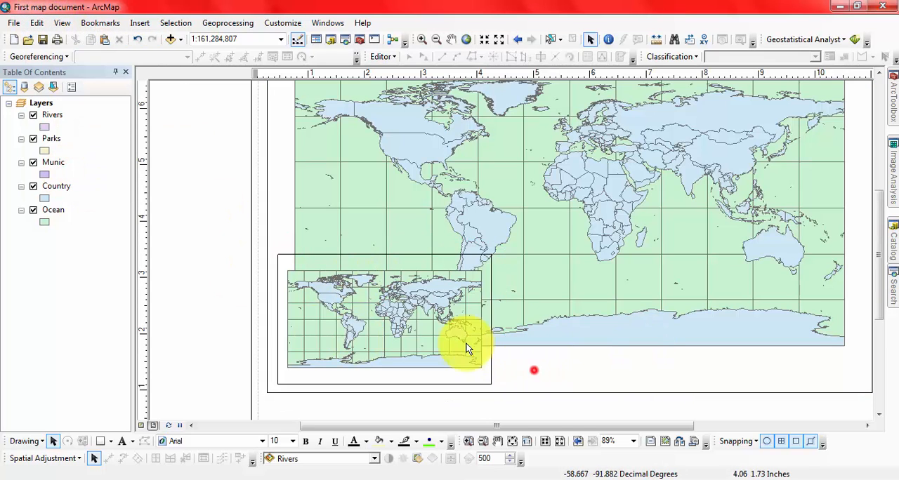
drag(506, 411, 436, 324)
- Select the small pasted map image and zoom the layout to the selected element
click(36, 22)
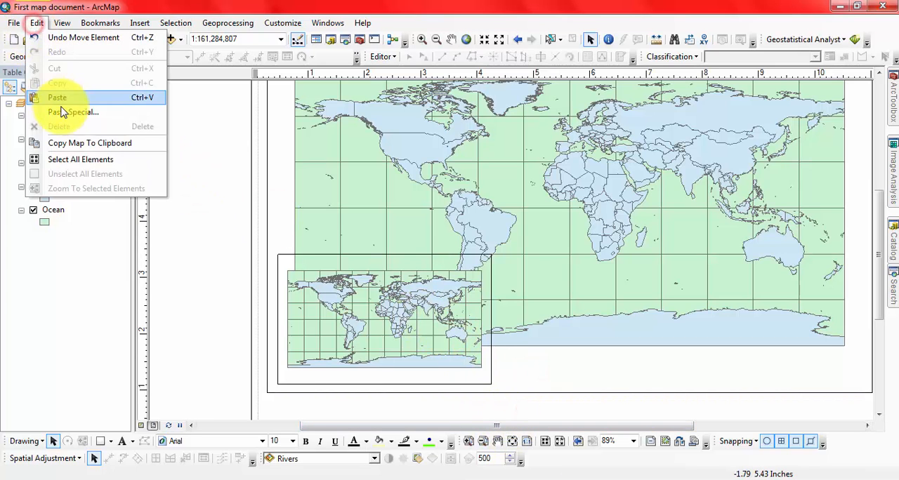
click(223, 236)
click(344, 326)
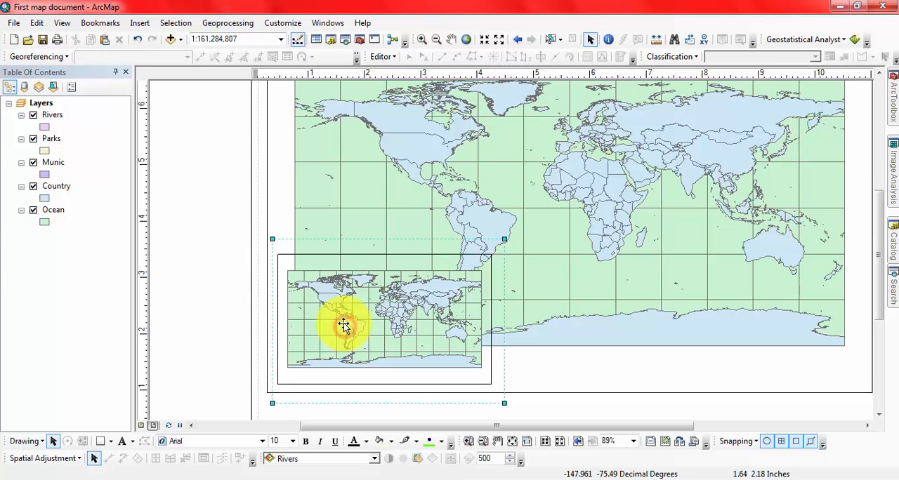
click(37, 23)
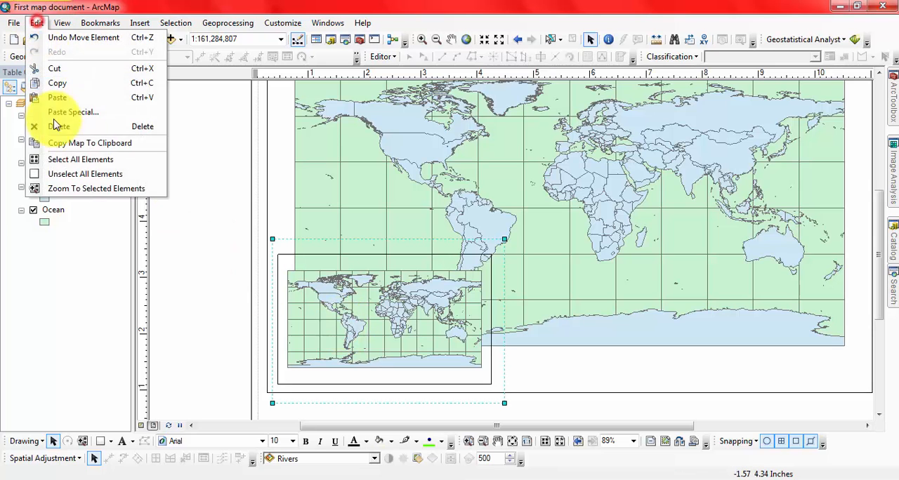
click(78, 190)
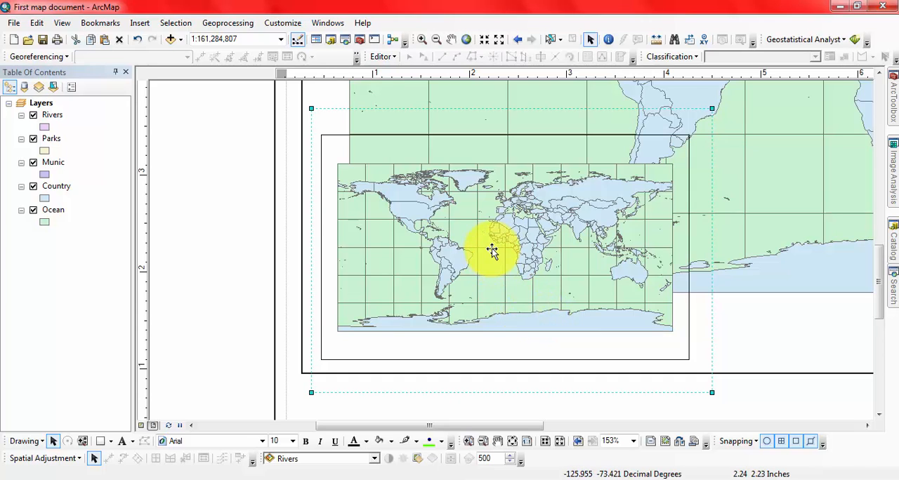
- Delete the pasted map image from the layout and zoom back out to the whole page
click(36, 22)
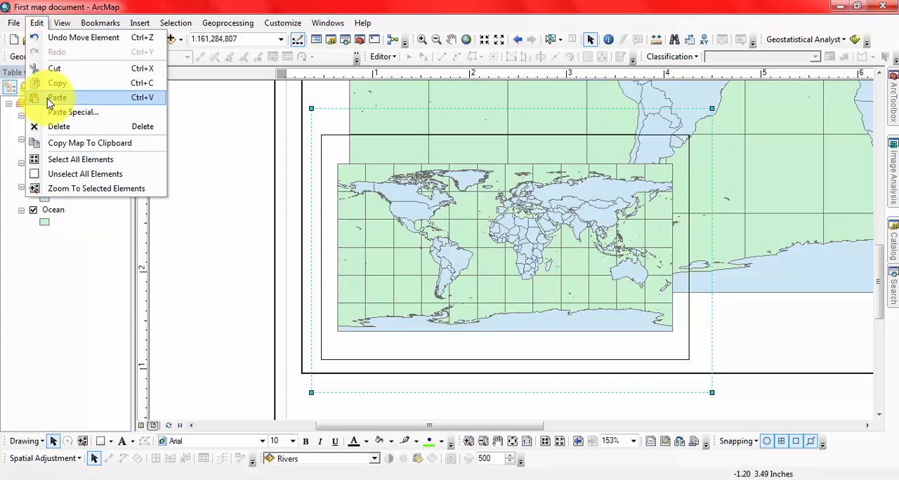
click(59, 126)
click(428, 279)
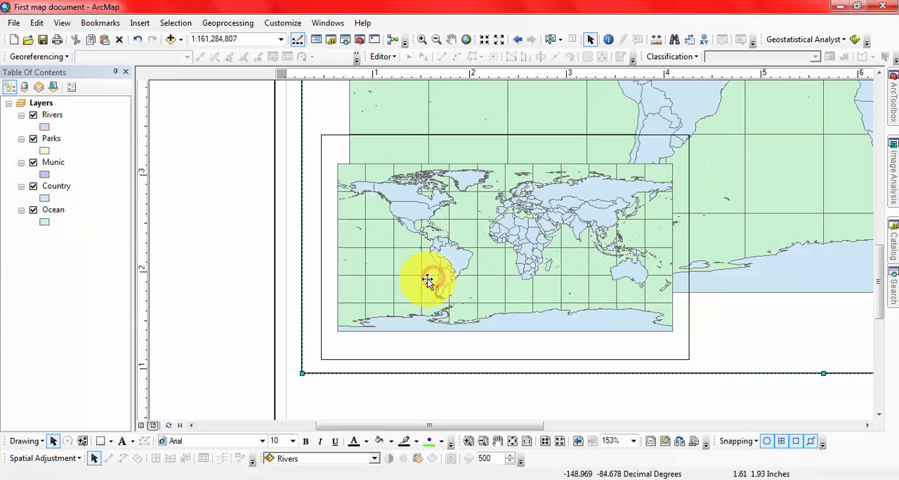
click(428, 280)
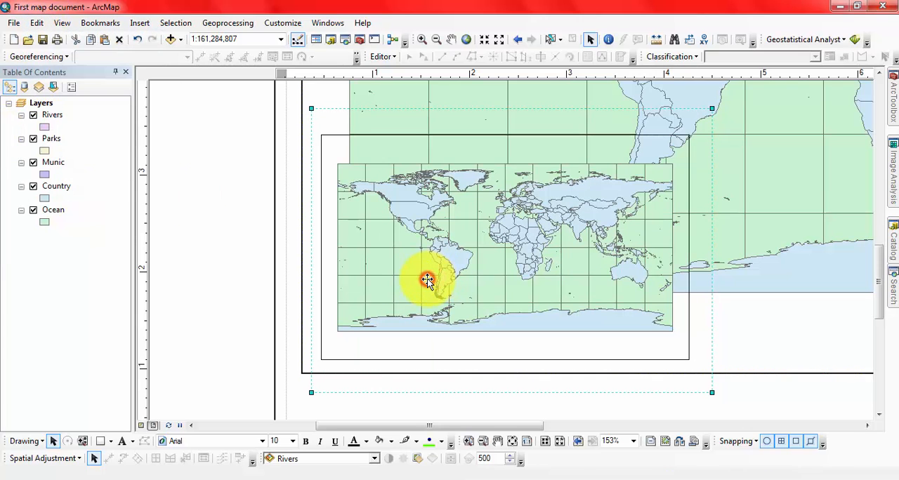
click(38, 24)
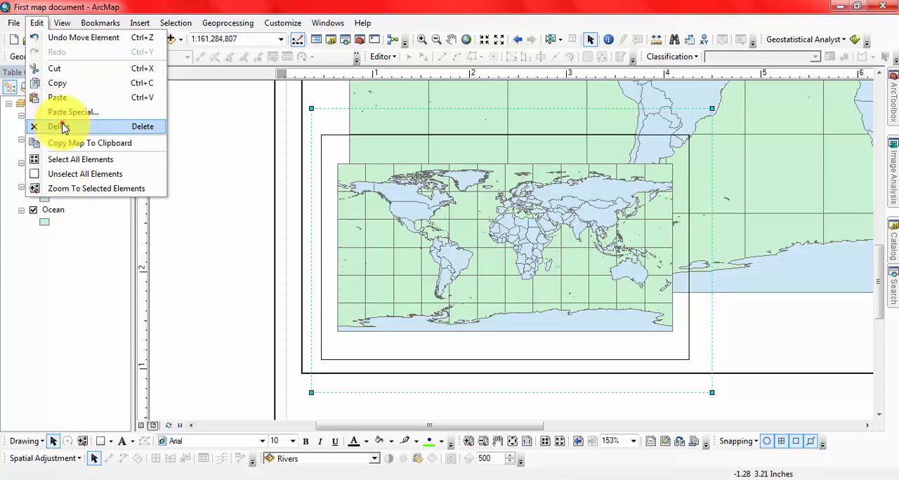
click(61, 128)
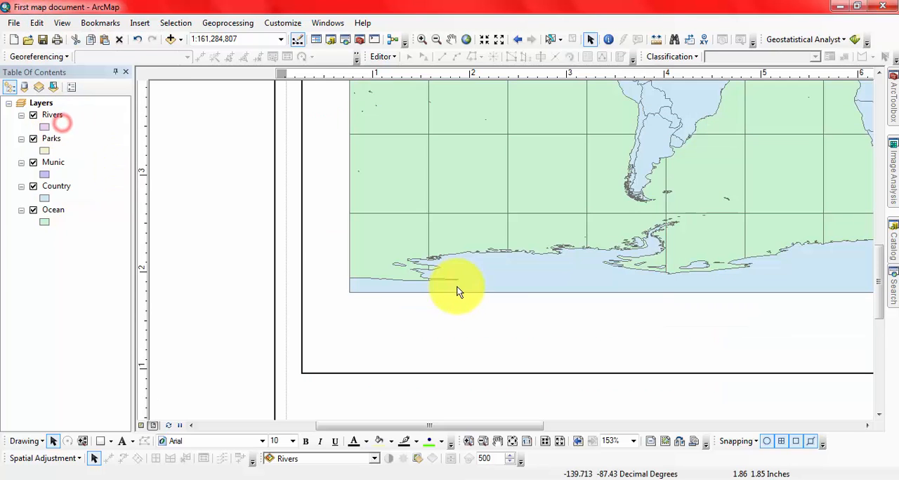
click(464, 40)
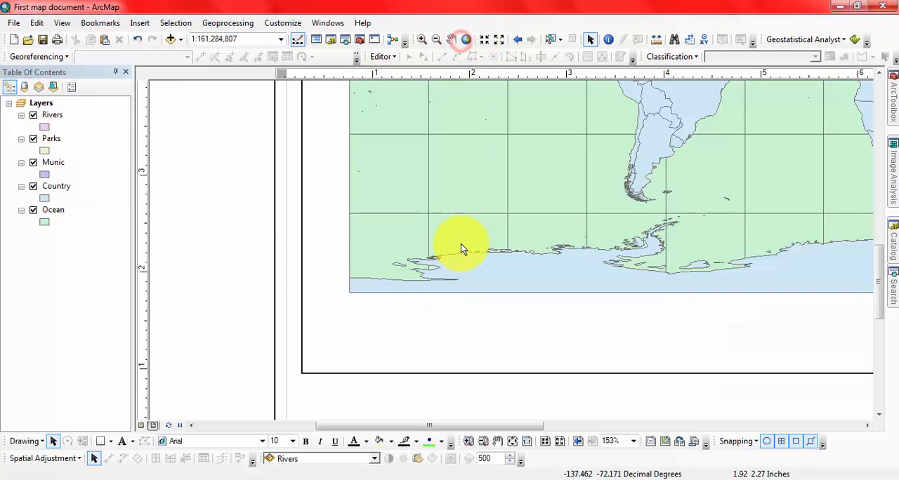
click(512, 441)
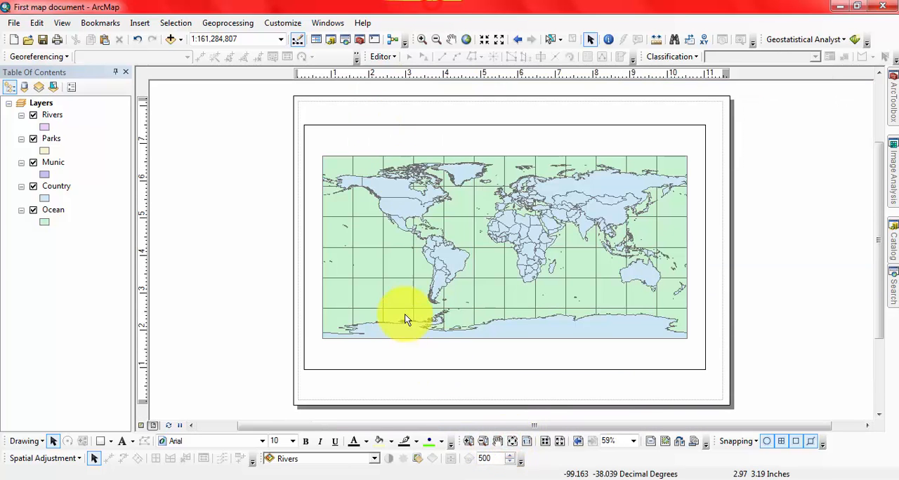